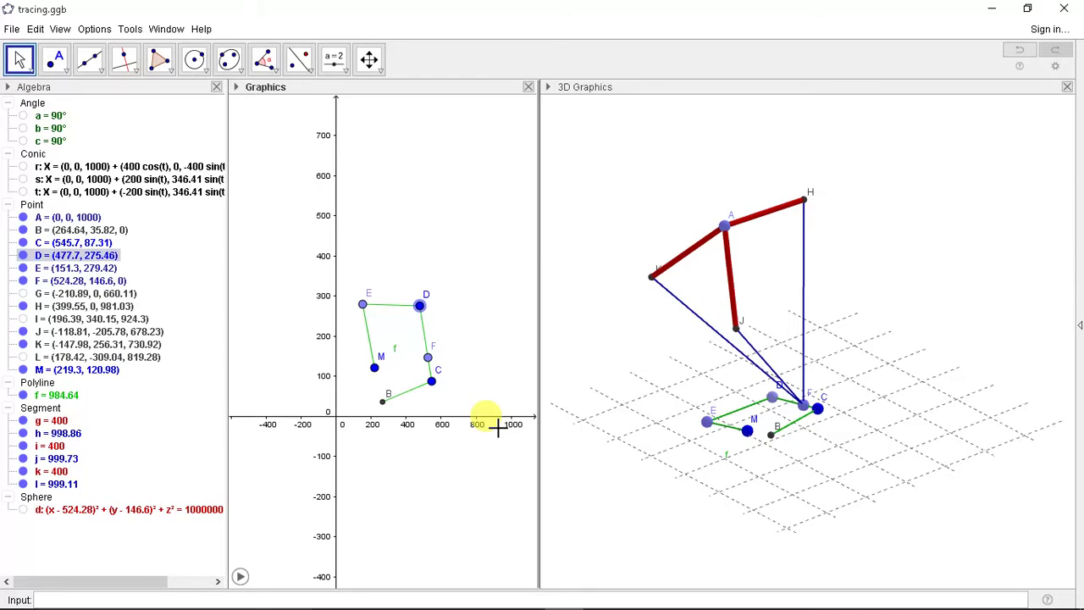
Drag sketch point B to (200, 100) and M to (142.24, 190.3), and move C up and D right.
left_click(671, 262)
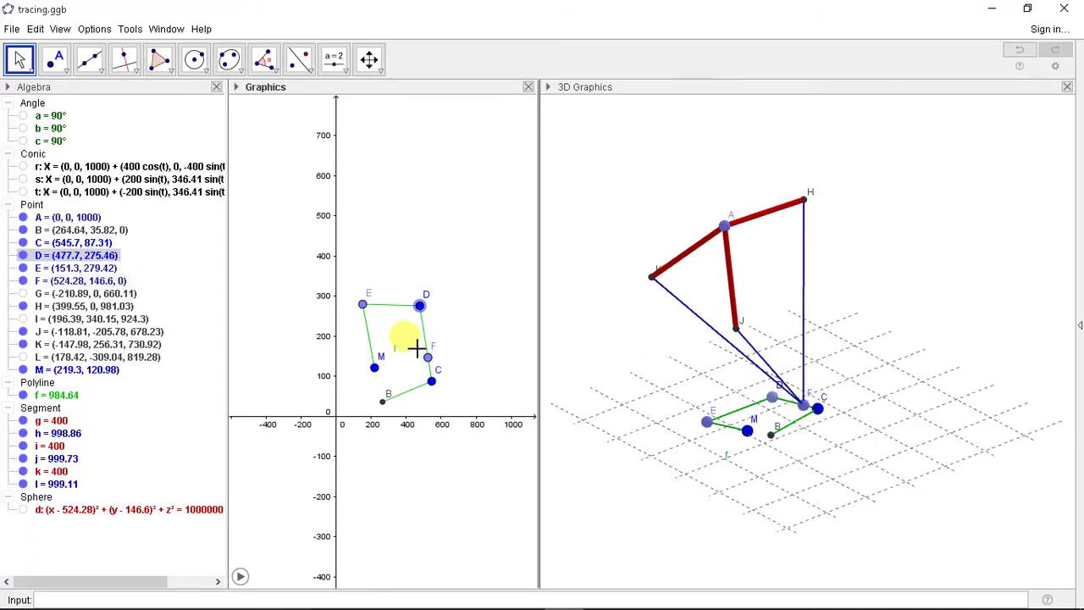
left_click_drag(382, 402, 388, 305)
left_click_drag(377, 371, 363, 340)
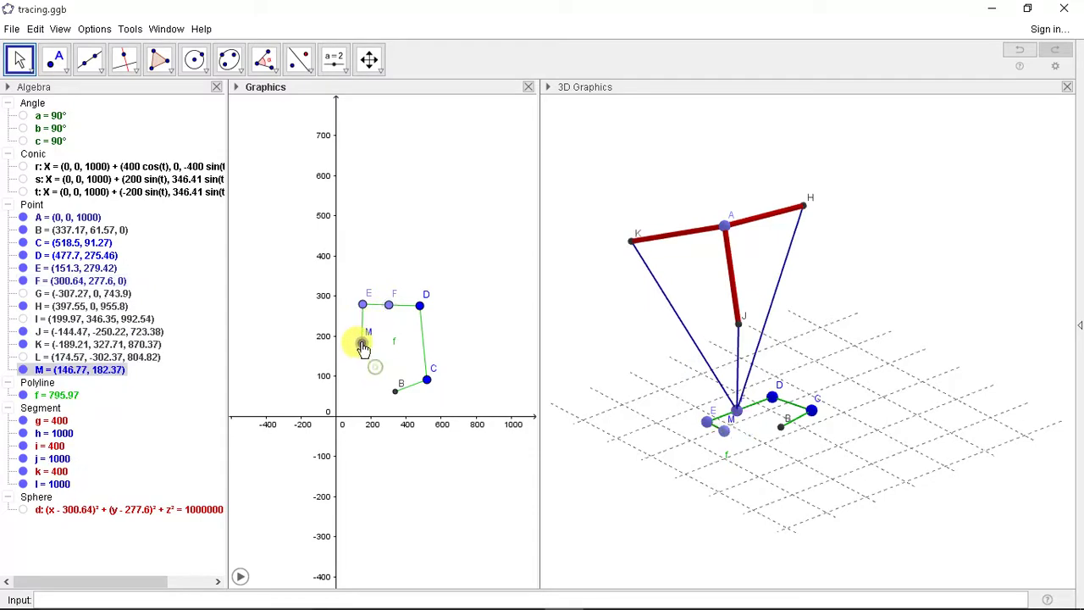
left_click_drag(394, 390, 426, 360)
left_click(429, 382)
left_click_drag(421, 307, 442, 287)
Raise point E to (133.17, 340.81) and slide point F along the polyline.
left_click(363, 306)
left_click_drag(366, 312, 359, 282)
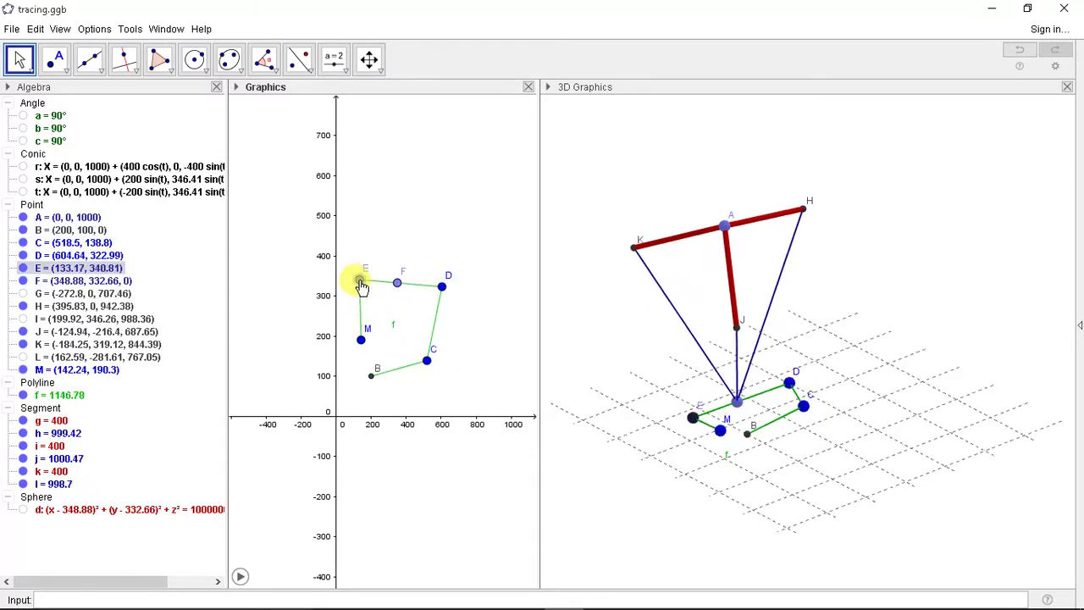
left_click(309, 549)
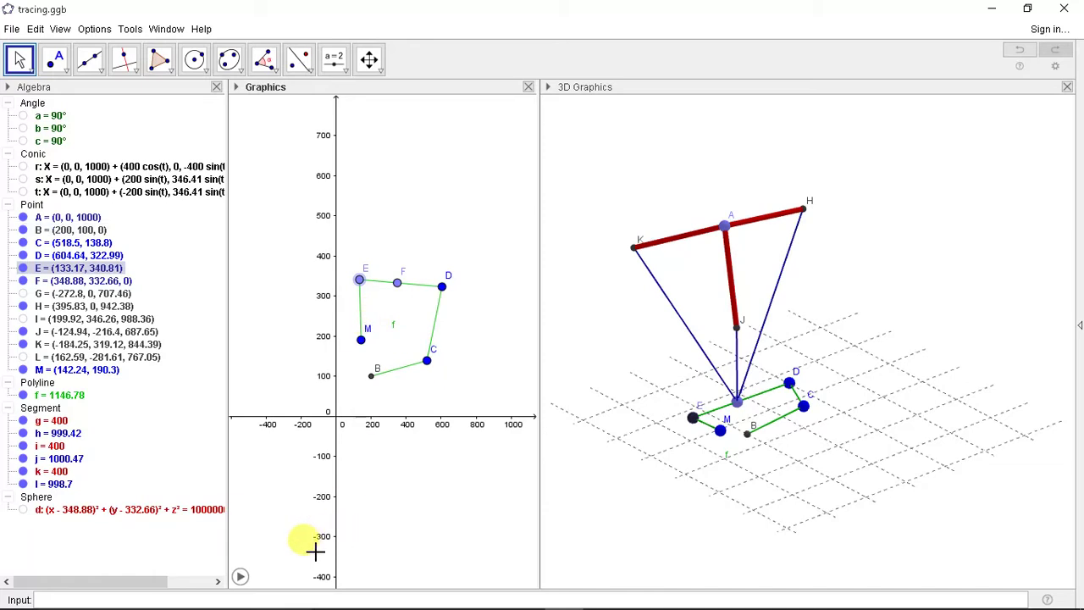
left_click(398, 281)
left_click_drag(399, 284, 438, 343)
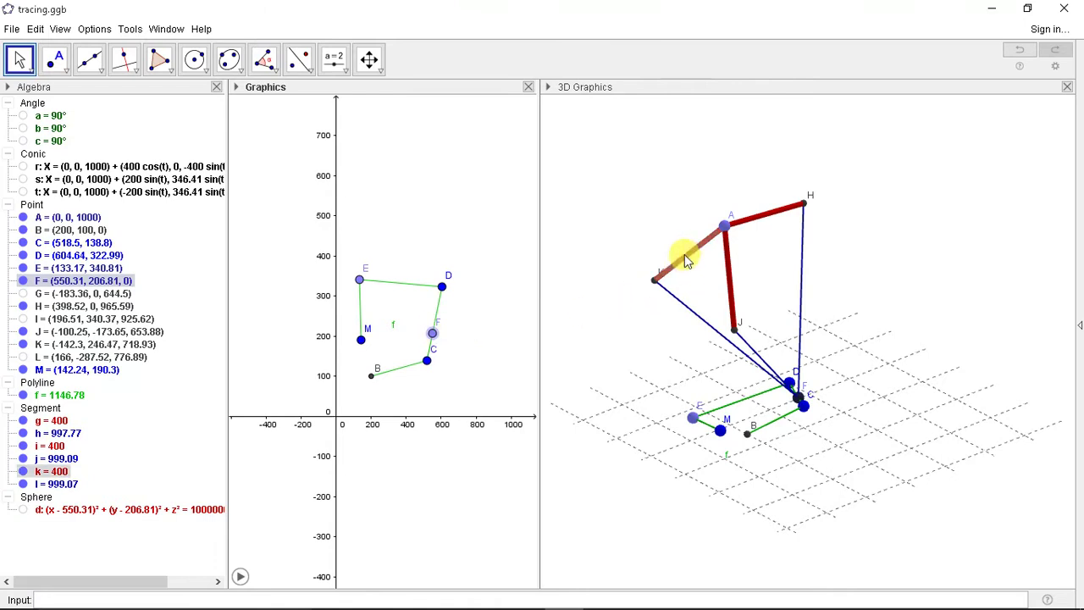
left_click_drag(815, 410, 771, 370)
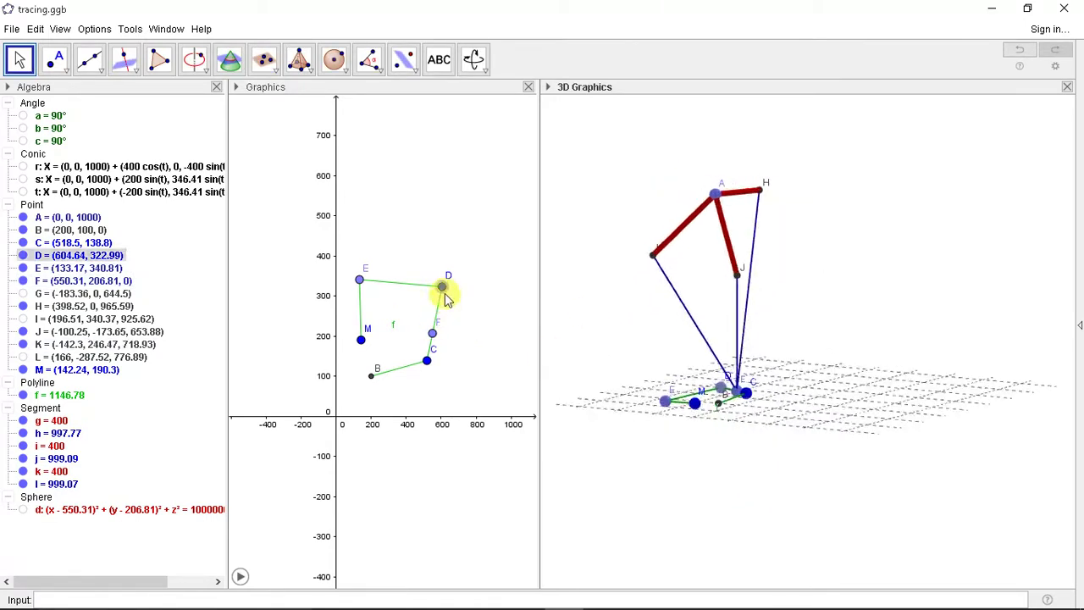
Slide F toward E and start its animation along the polyline, orbiting the 3D view to follow.
left_click(617, 350)
left_click_drag(432, 333, 406, 368)
left_click(242, 576)
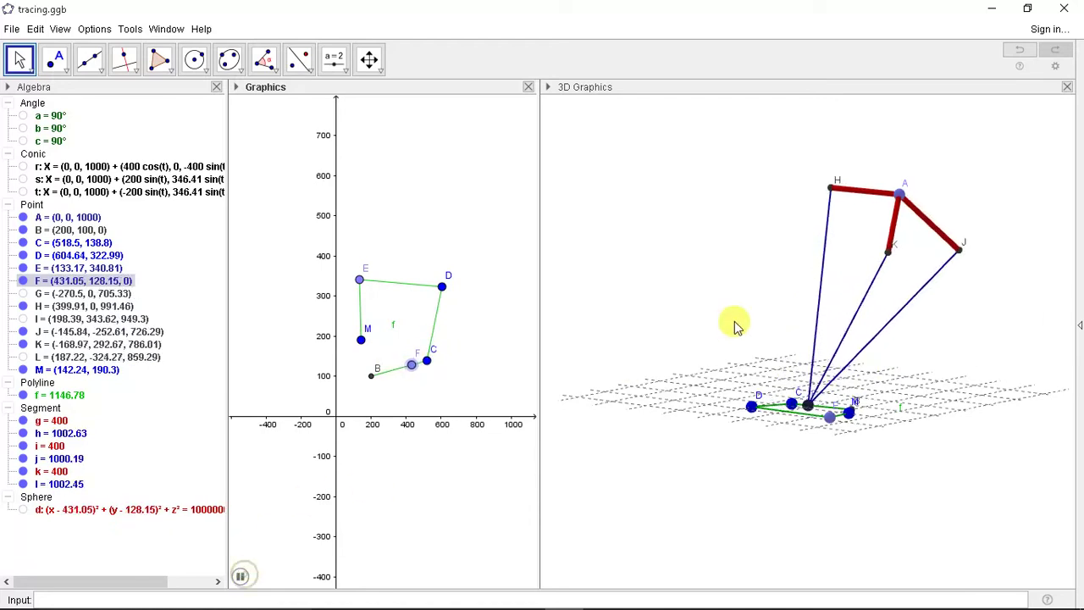
left_click_drag(728, 303, 733, 331)
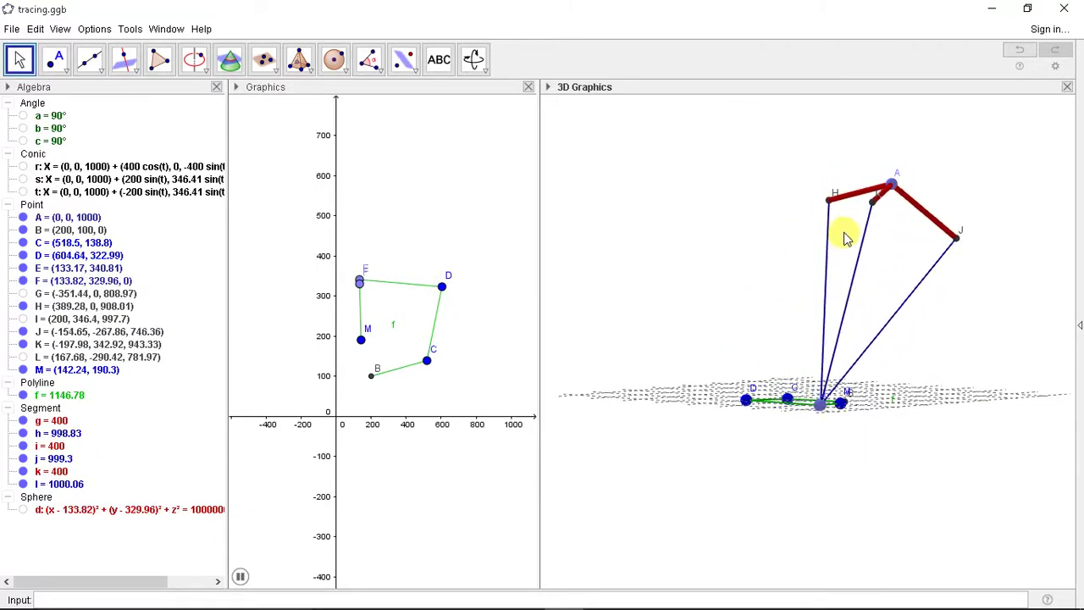
left_click_drag(760, 252, 721, 279)
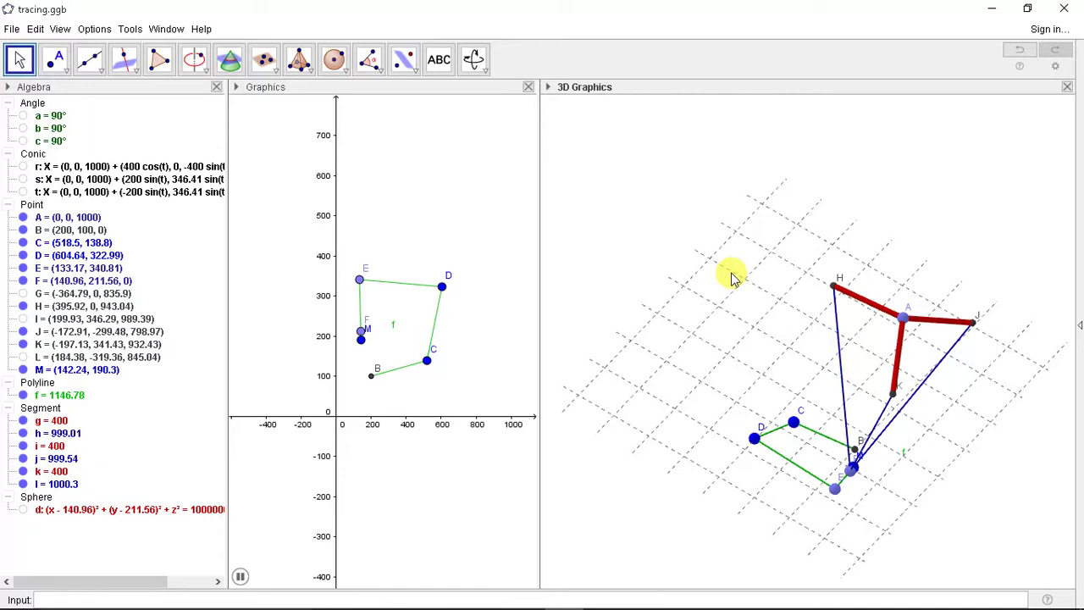
left_click_drag(722, 316, 712, 291)
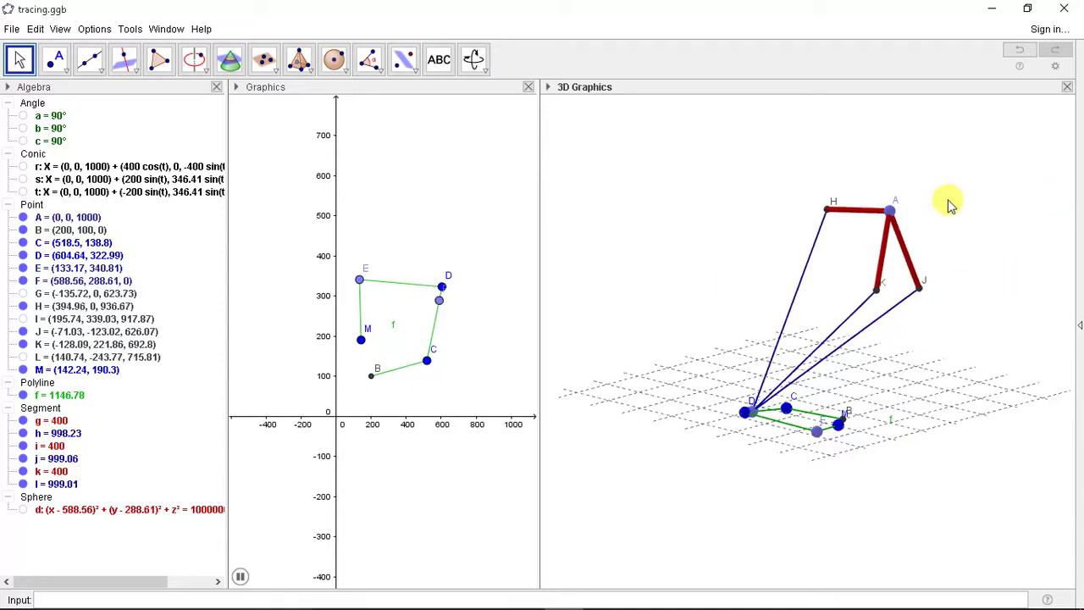
right_click(678, 172)
left_click(693, 208)
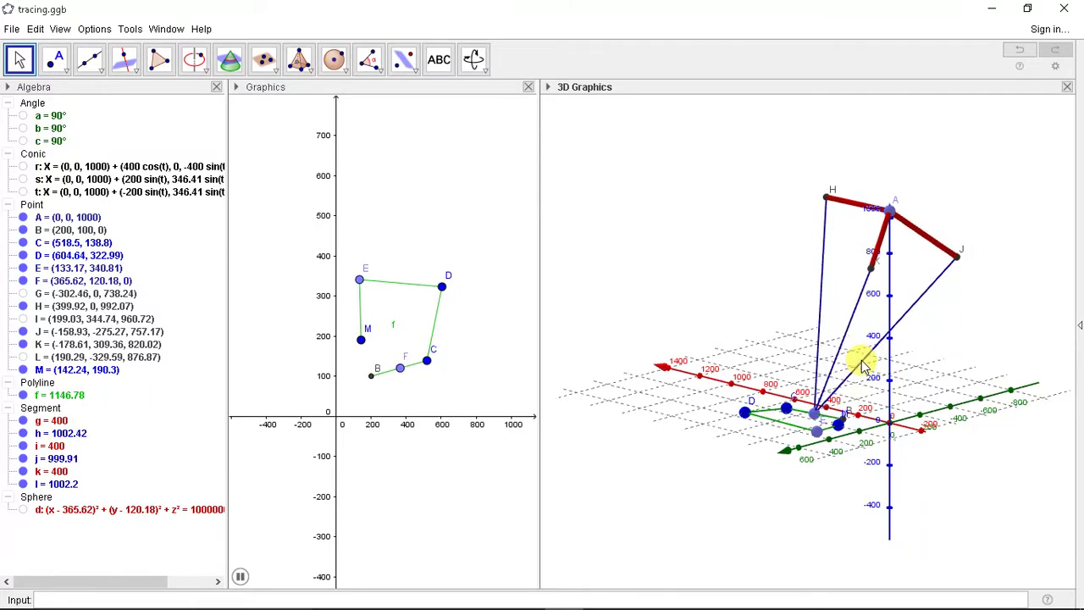
right_click(645, 207)
left_click(683, 238)
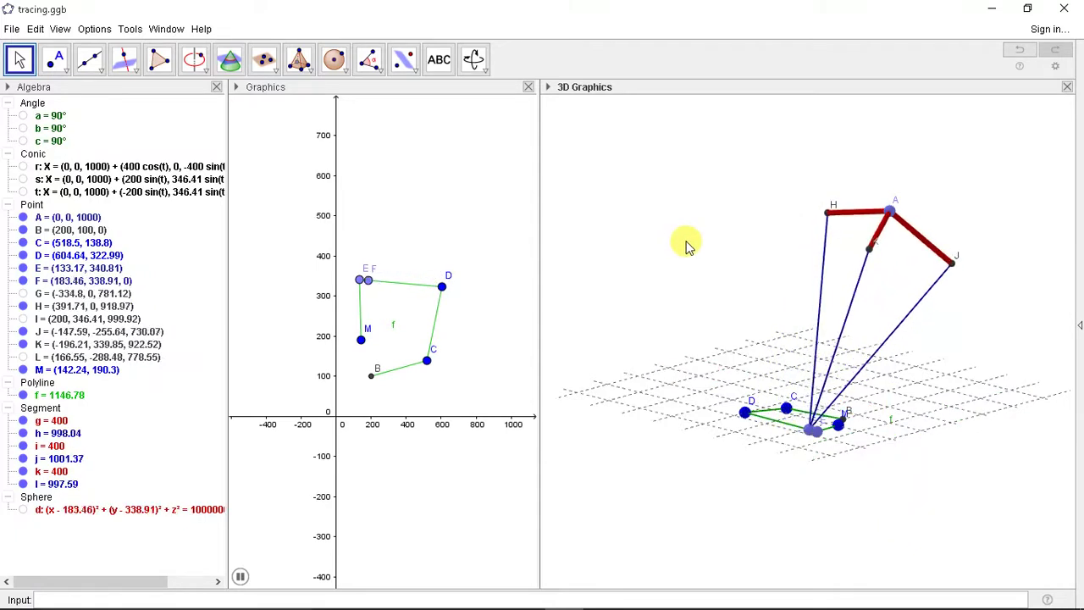
left_click_drag(659, 268, 672, 314)
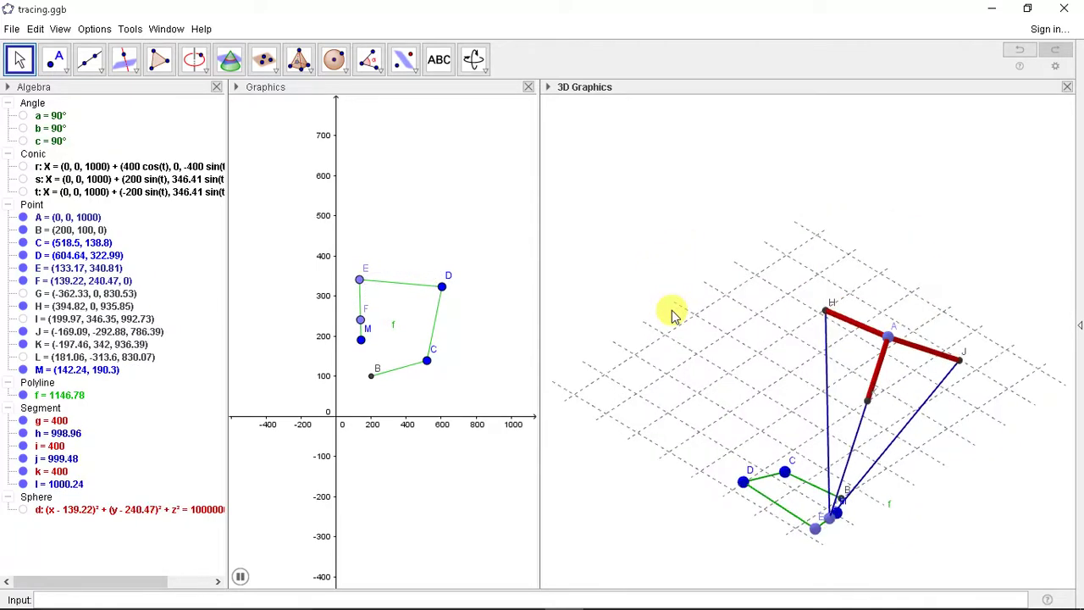
right_click(672, 311)
left_click(719, 226)
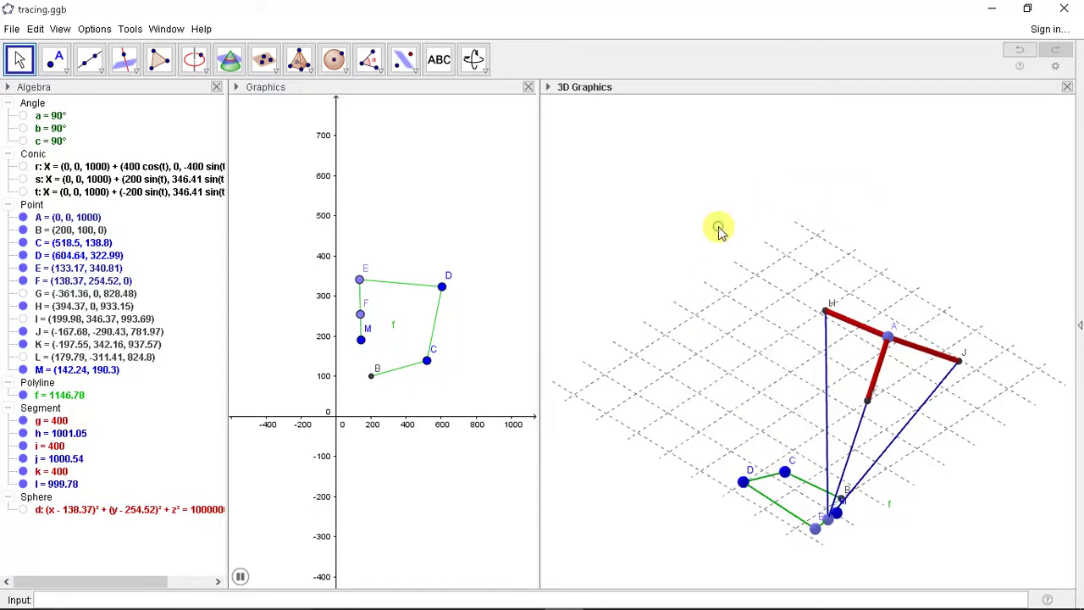
left_click_drag(726, 436, 719, 391)
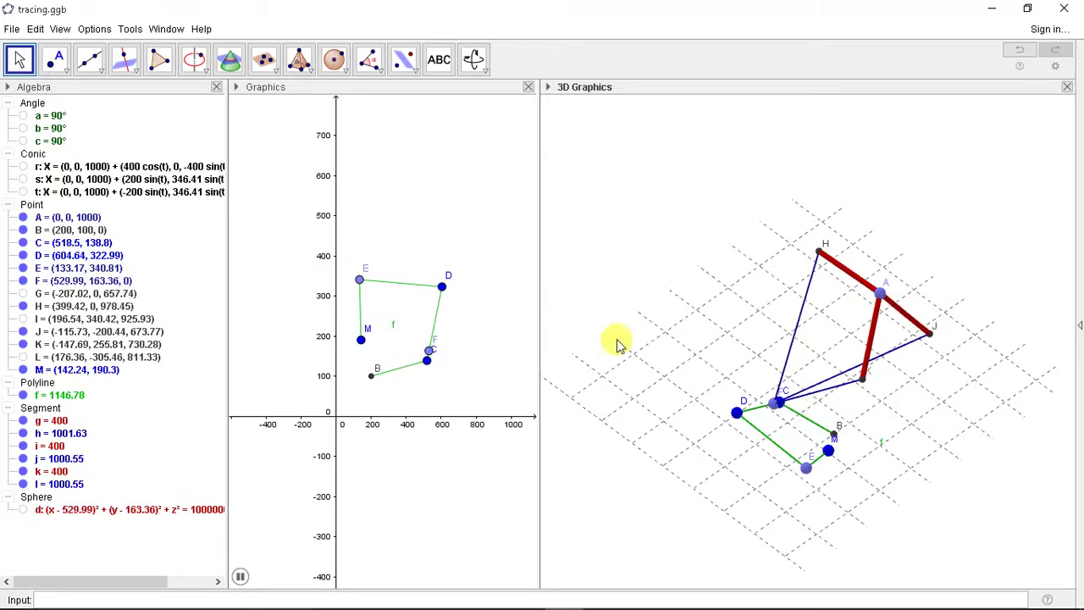
Pull D and E far up, then bring them back down, leaving E at (196.64, 465.58).
left_click(754, 406)
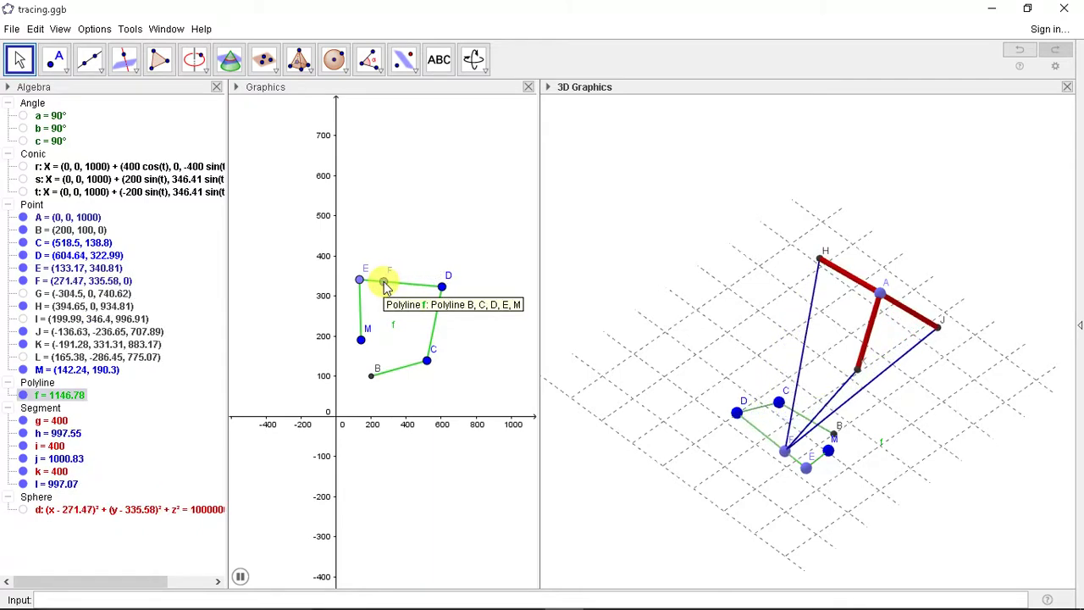
left_click_drag(444, 292, 510, 163)
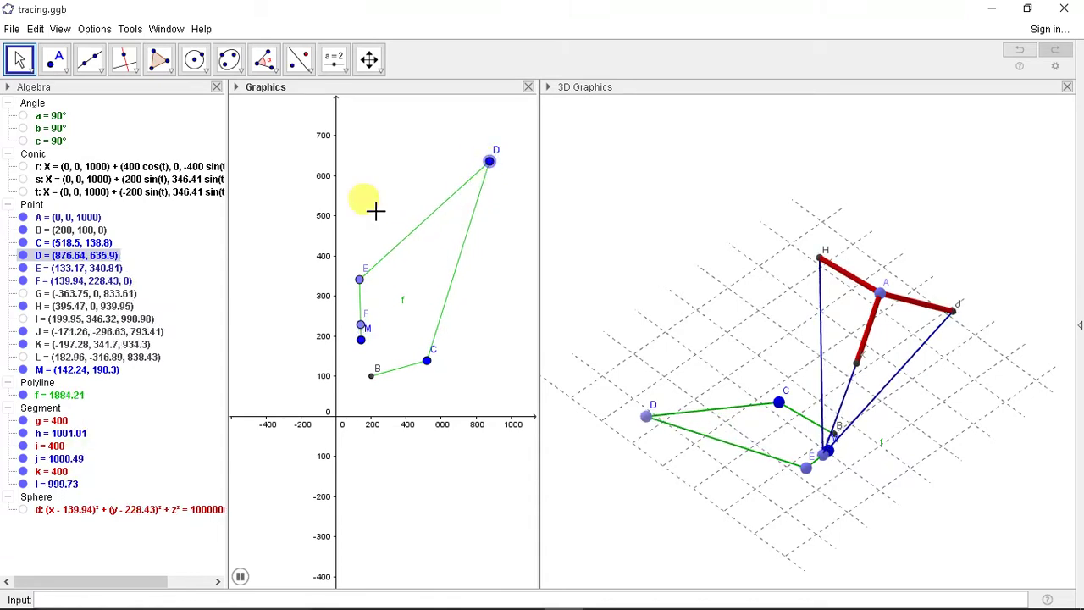
left_click_drag(359, 280, 364, 172)
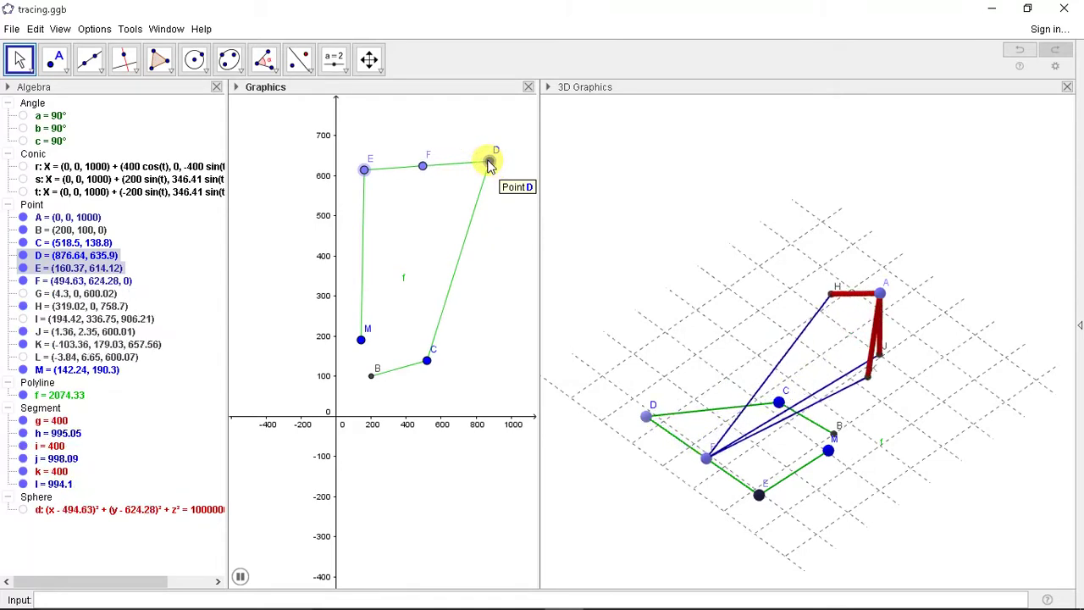
left_click_drag(489, 166, 458, 228)
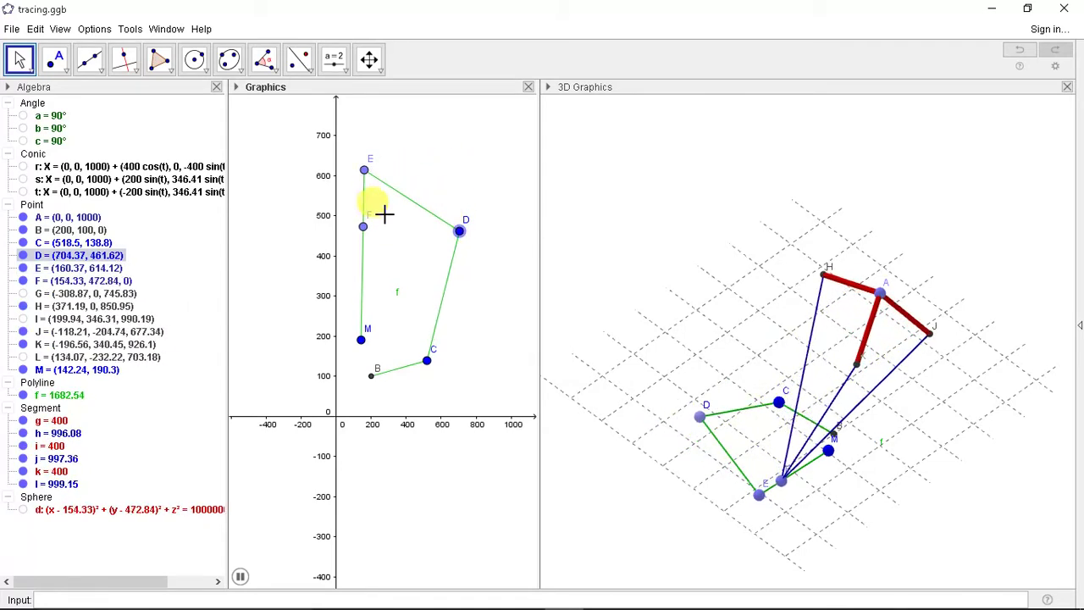
left_click_drag(362, 175, 369, 231)
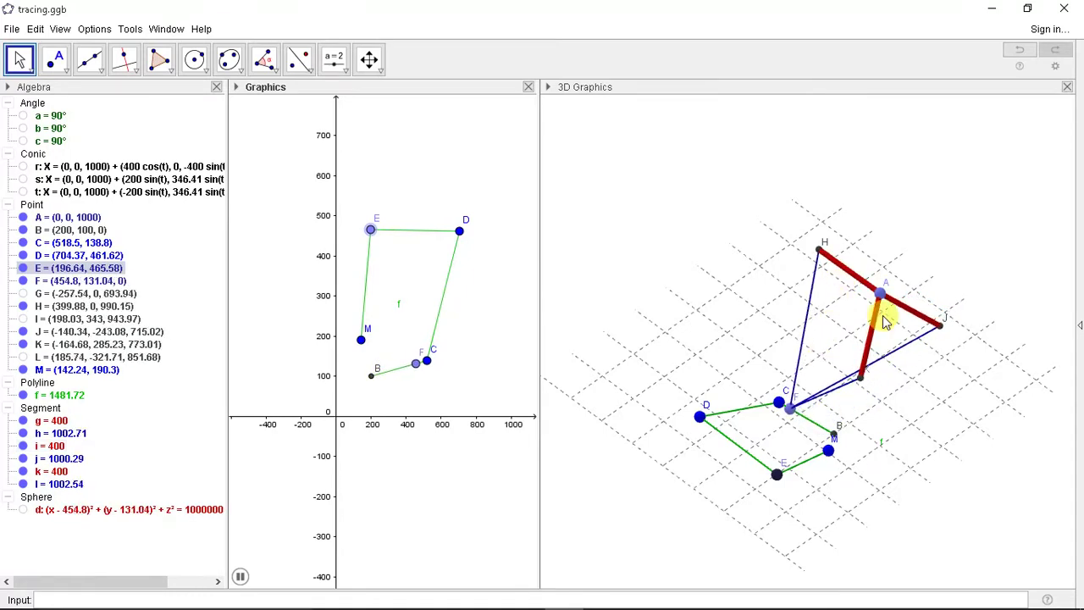
Move B down-right, C up-left, D down, and E and M to the right into a zigzag.
left_click(458, 238)
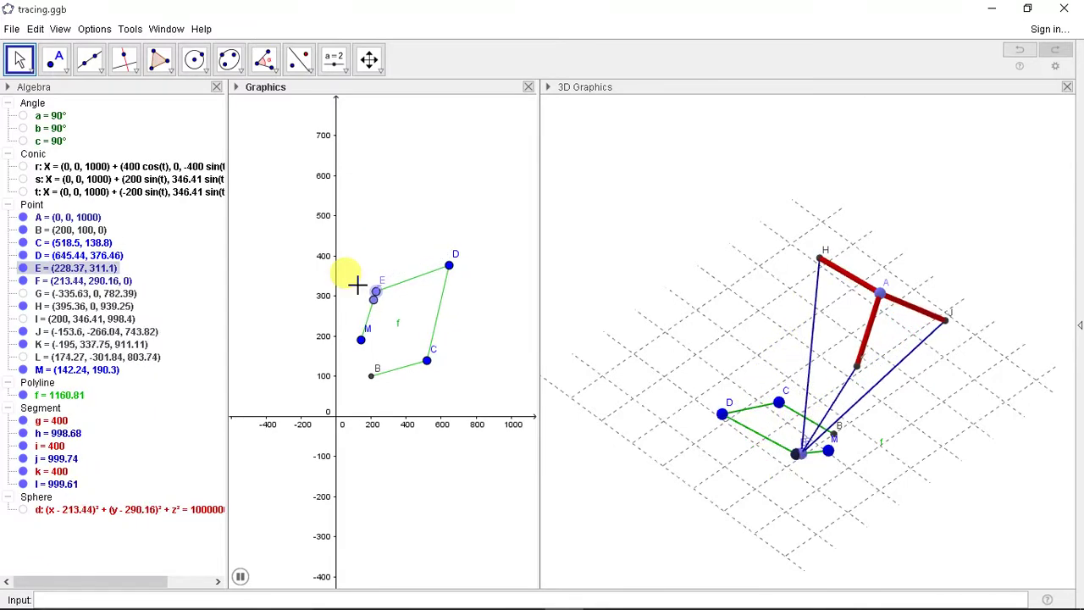
left_click_drag(371, 376, 409, 396)
left_click_drag(427, 360, 397, 341)
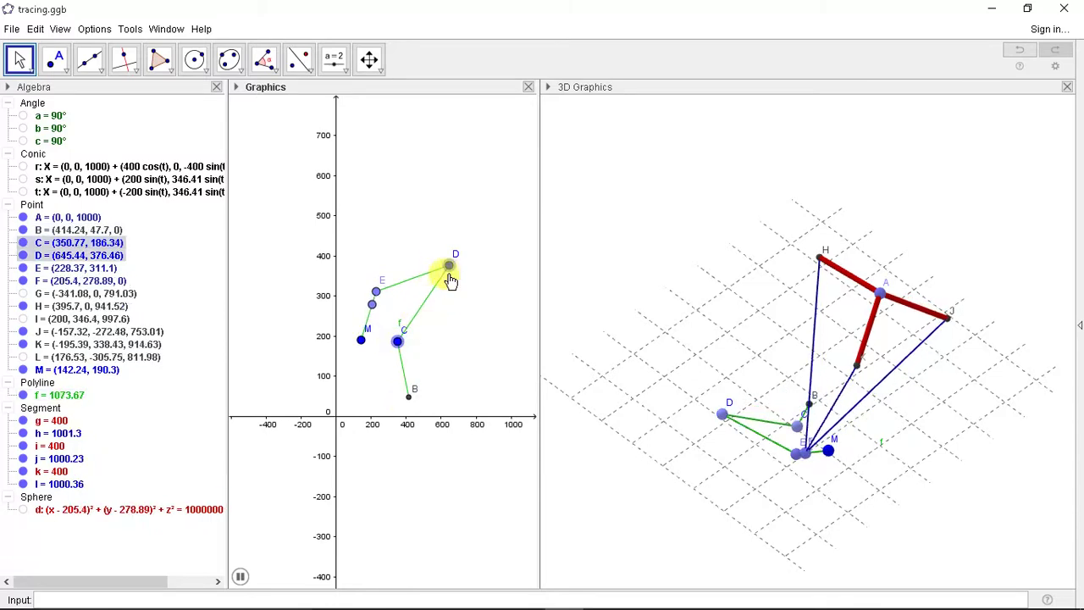
left_click_drag(450, 282, 449, 356)
left_click_drag(375, 293, 454, 325)
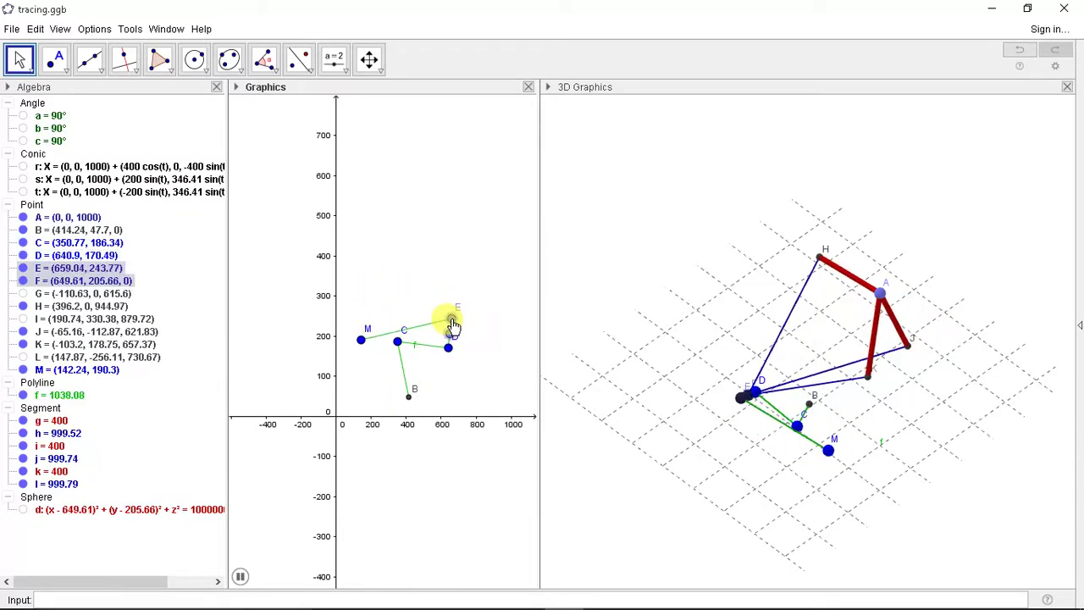
left_click_drag(361, 339, 425, 362)
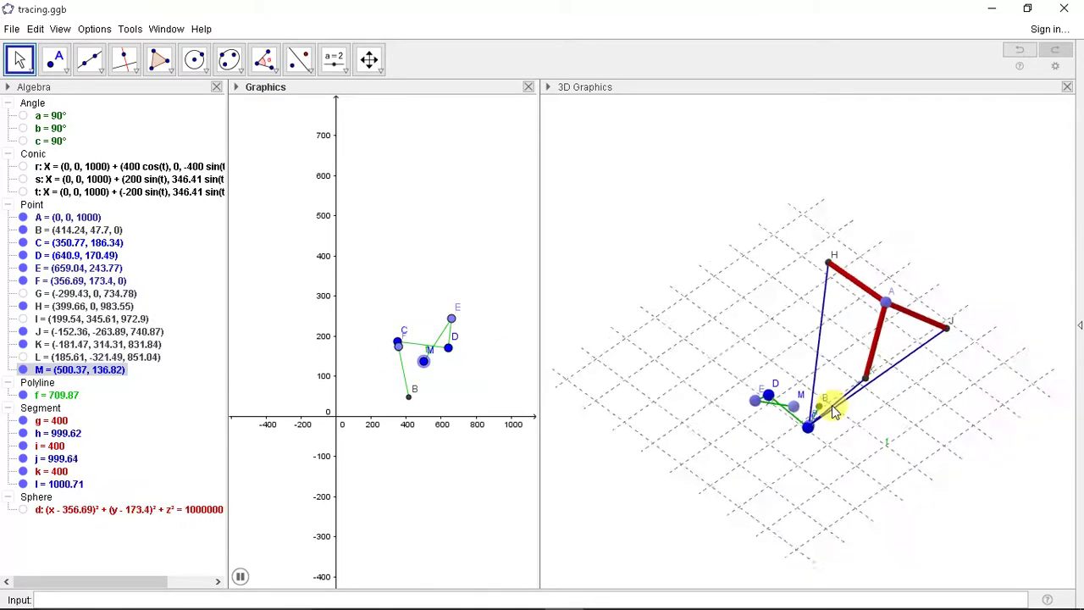
Shift M right then back to (200, 300), and move B to (137.7, 162.57).
left_click_drag(835, 411, 768, 461)
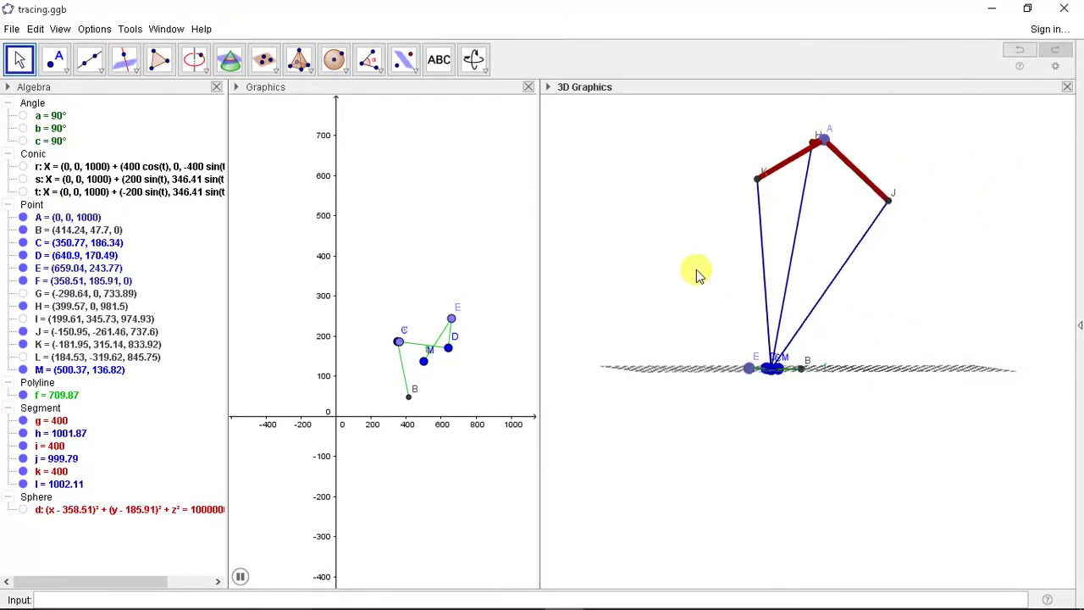
left_click_drag(427, 361, 491, 360)
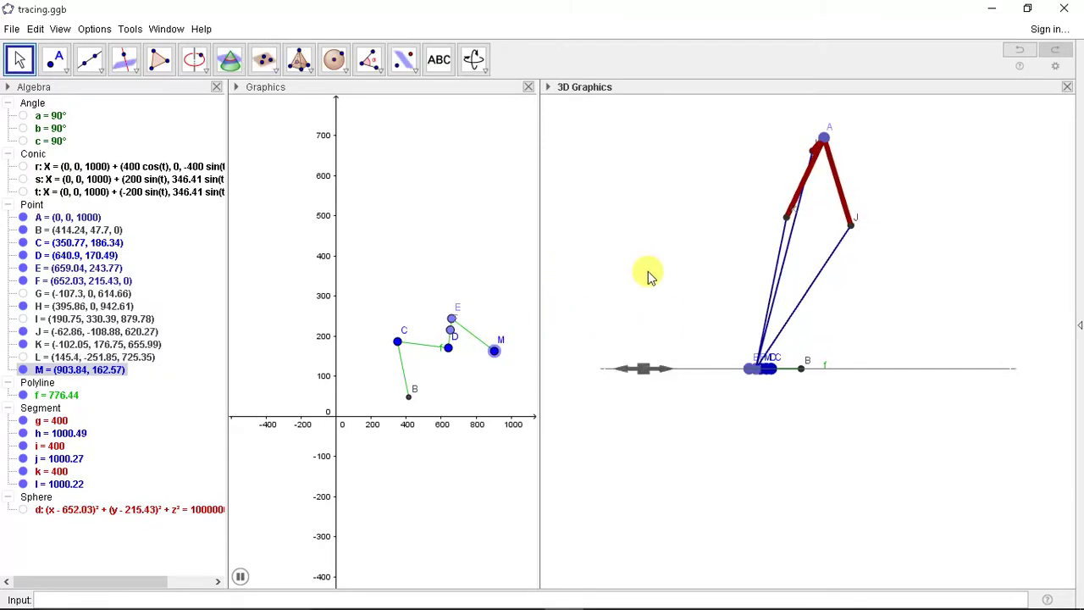
left_click_drag(649, 274, 661, 326)
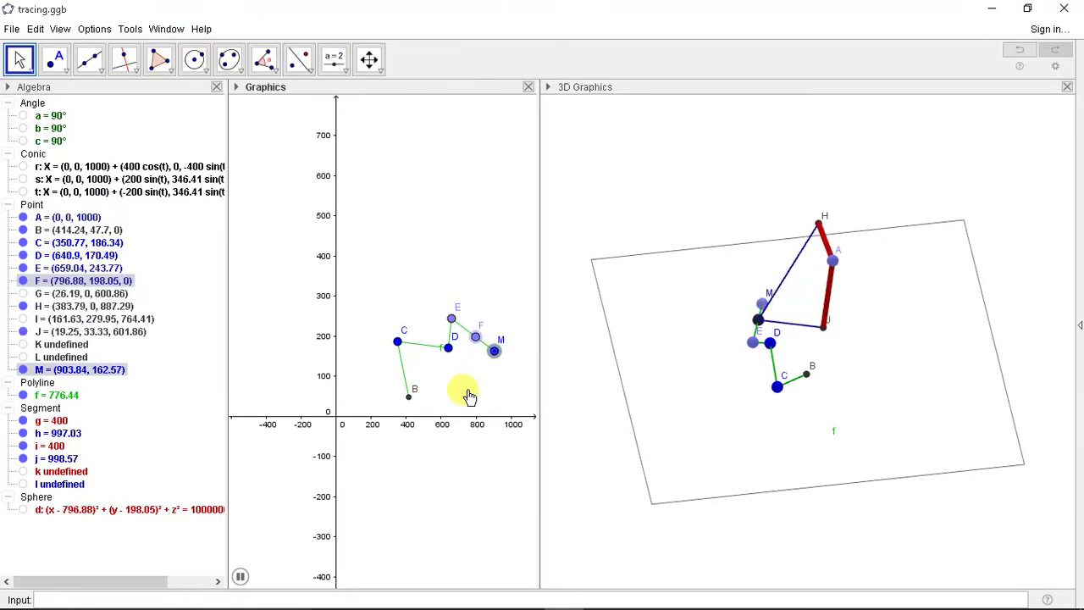
left_click_drag(496, 351, 371, 296)
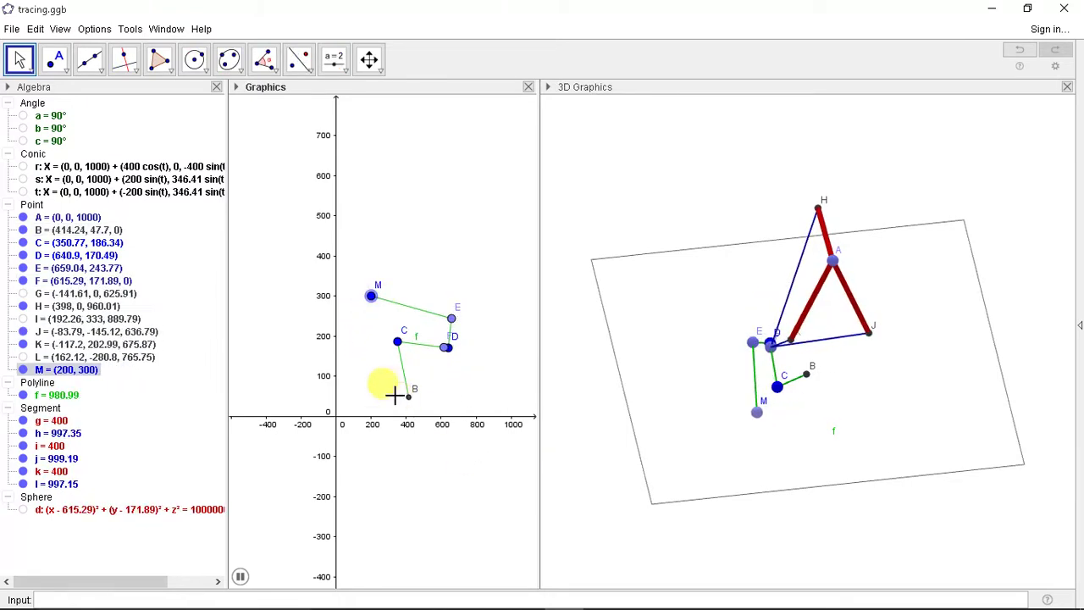
left_click_drag(409, 396, 360, 354)
left_click_drag(649, 322, 649, 302)
Close the 3D view's context menu, level C with D at y = 170.49, and drag M to (473.17, 338.83).
right_click(652, 301)
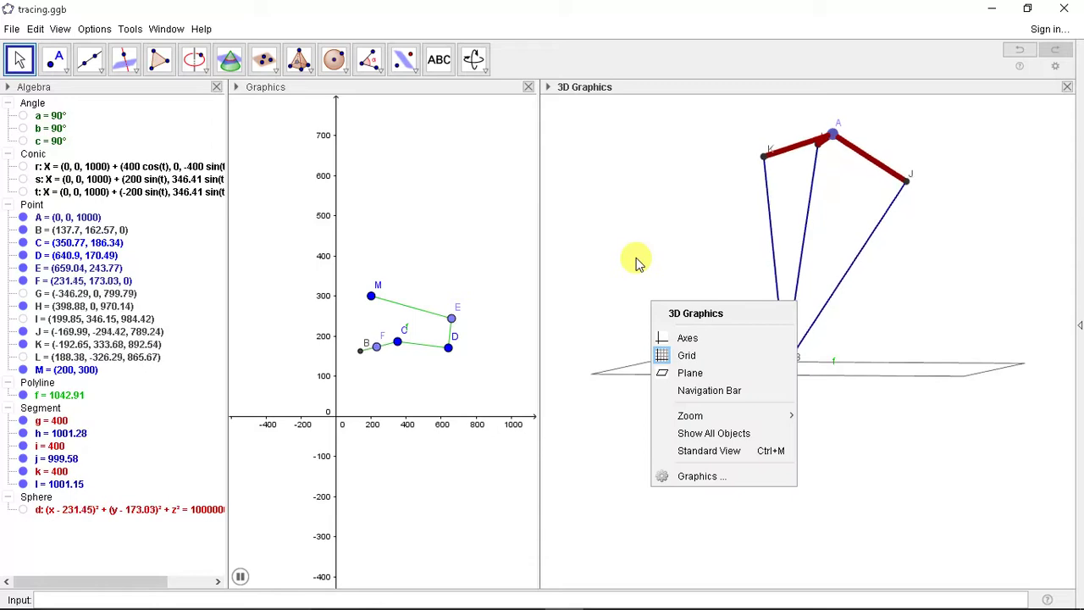
left_click(634, 259)
left_click_drag(652, 233, 648, 273)
right_click(652, 272)
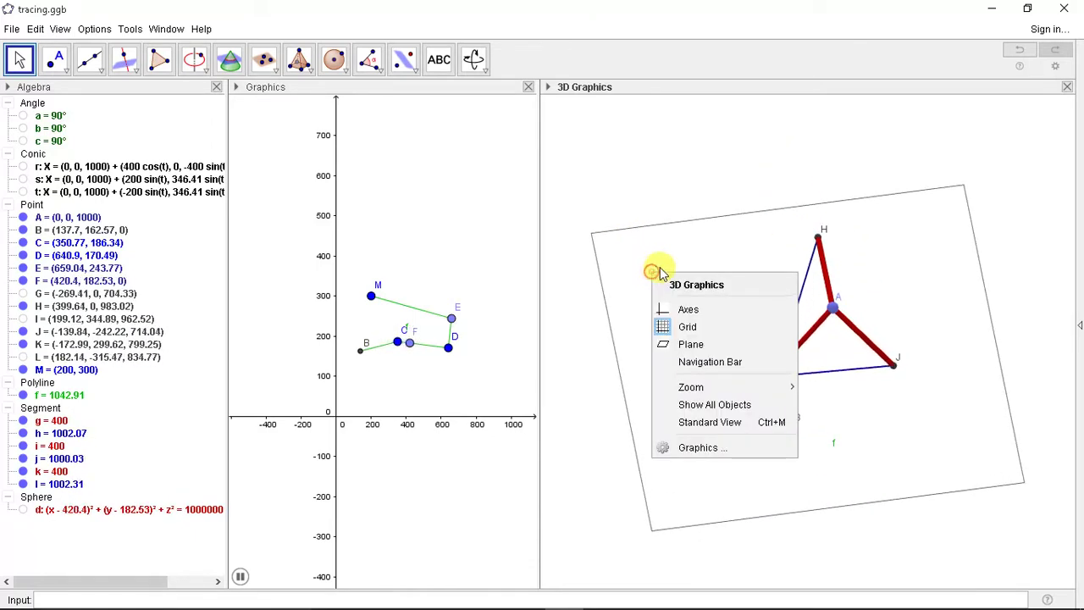
left_click(363, 356)
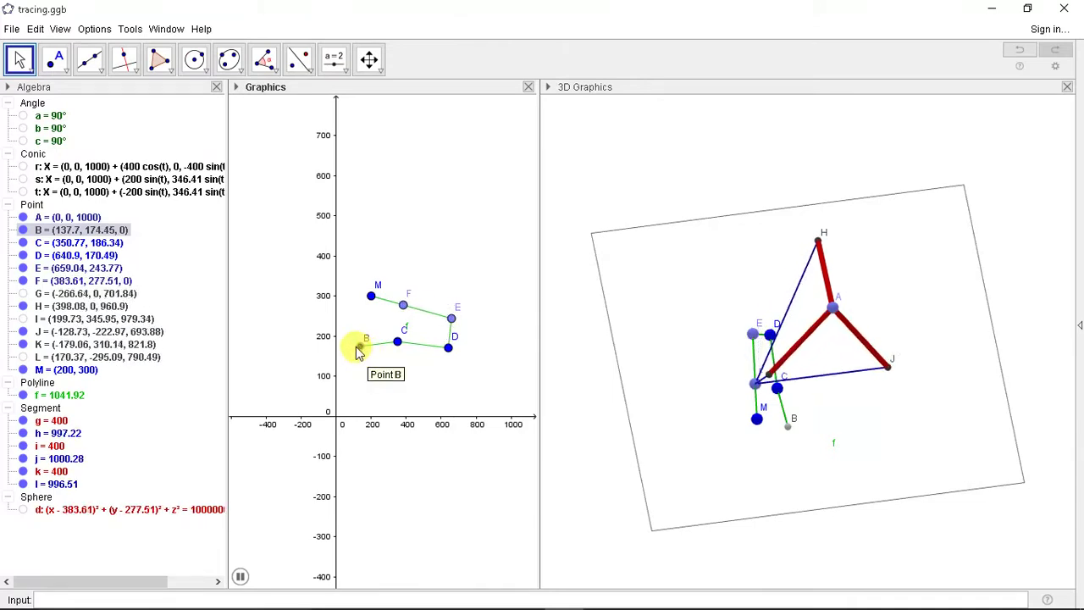
left_click(398, 345)
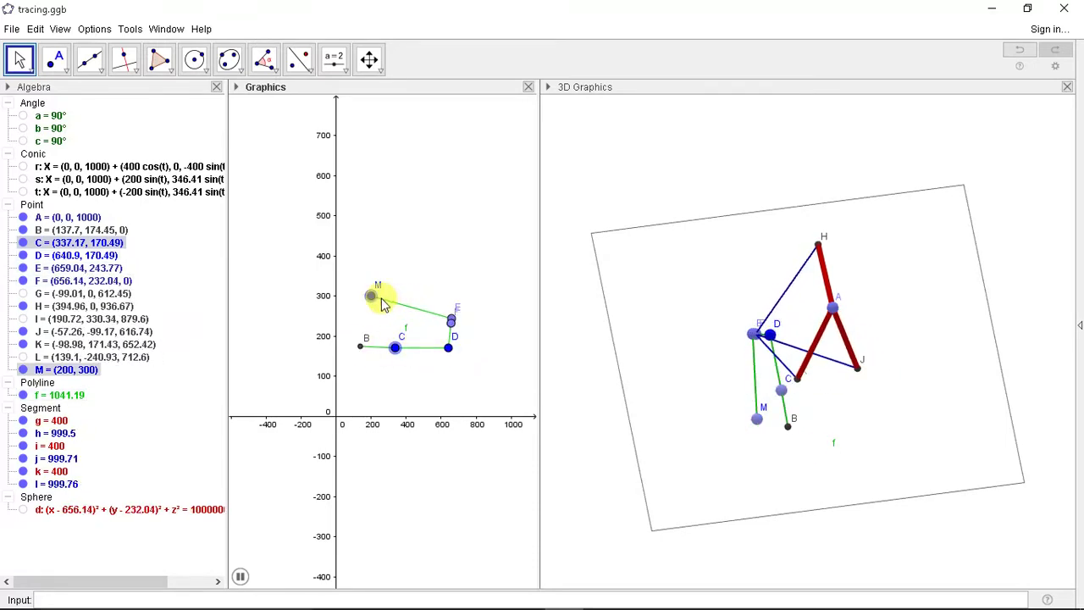
left_click_drag(371, 295, 419, 285)
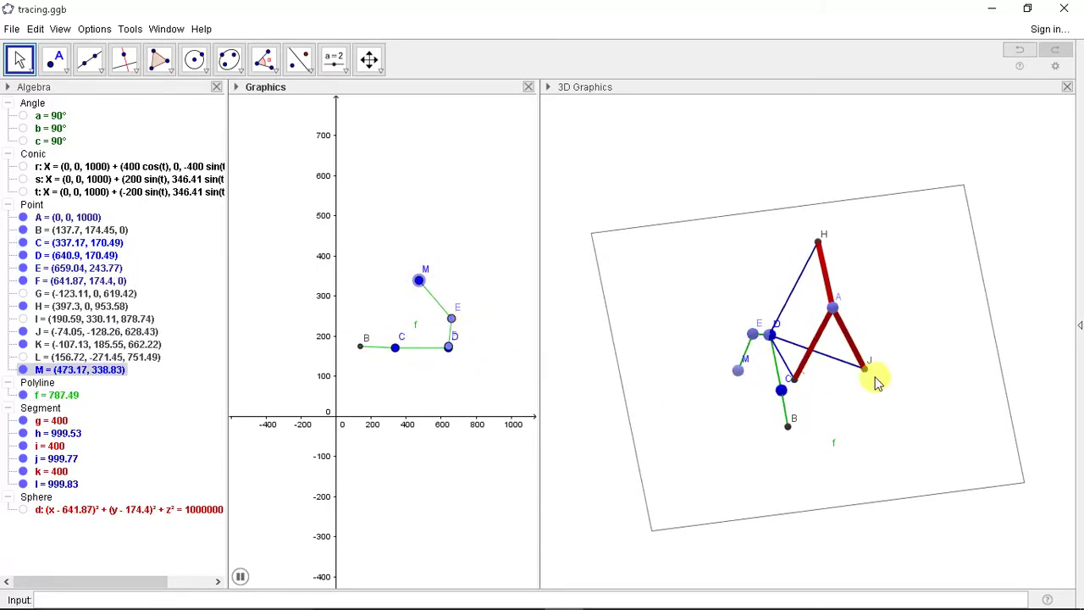
Orbit the 3D view edge-on, then tilt it to look down on the grid.
left_click(677, 344)
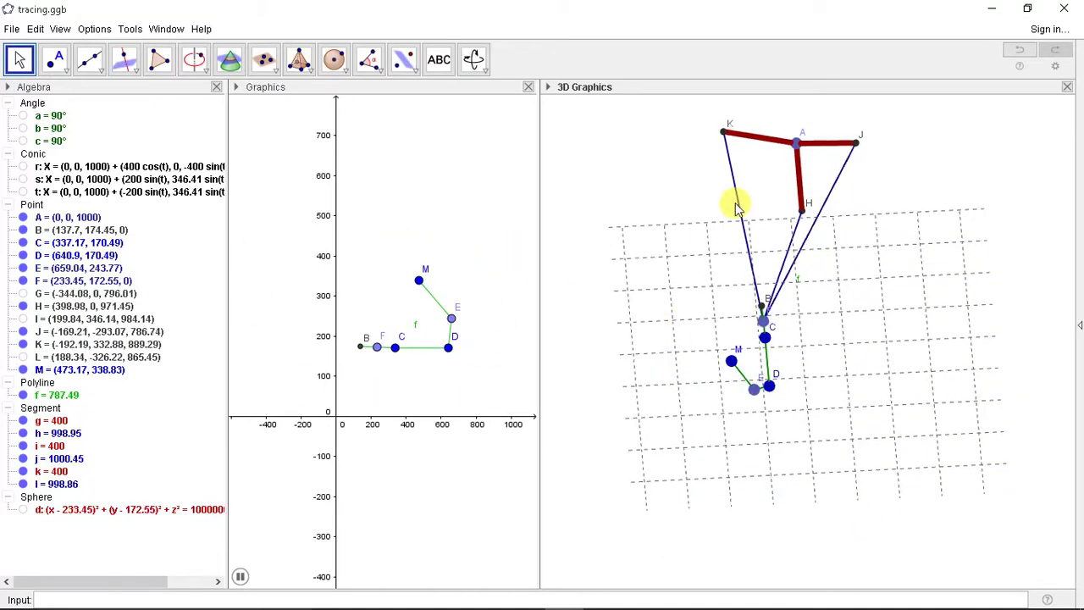
left_click_drag(733, 205, 760, 184)
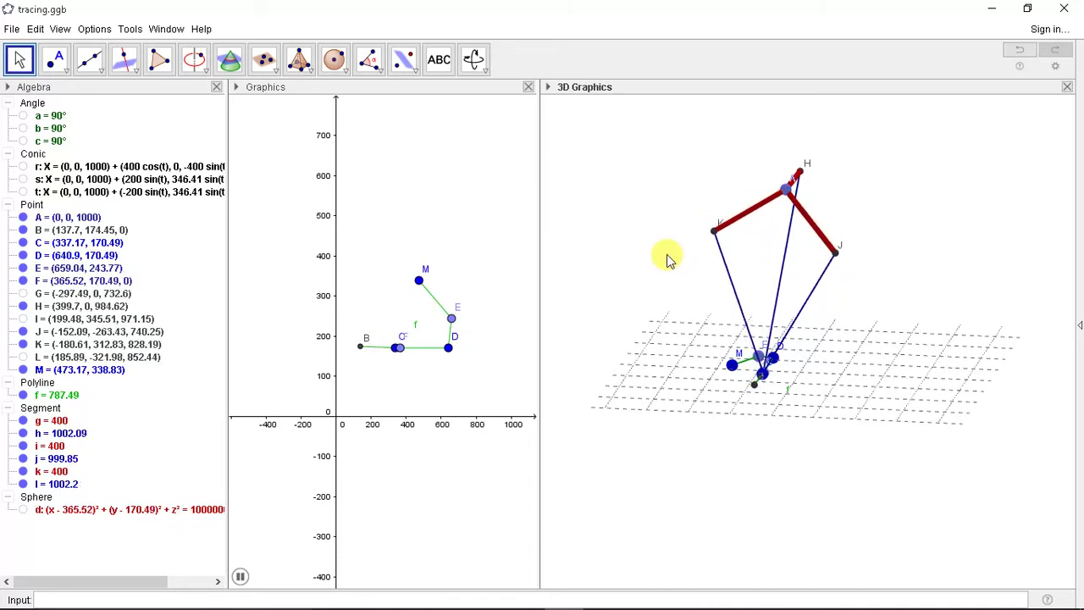
left_click_drag(668, 271, 684, 330)
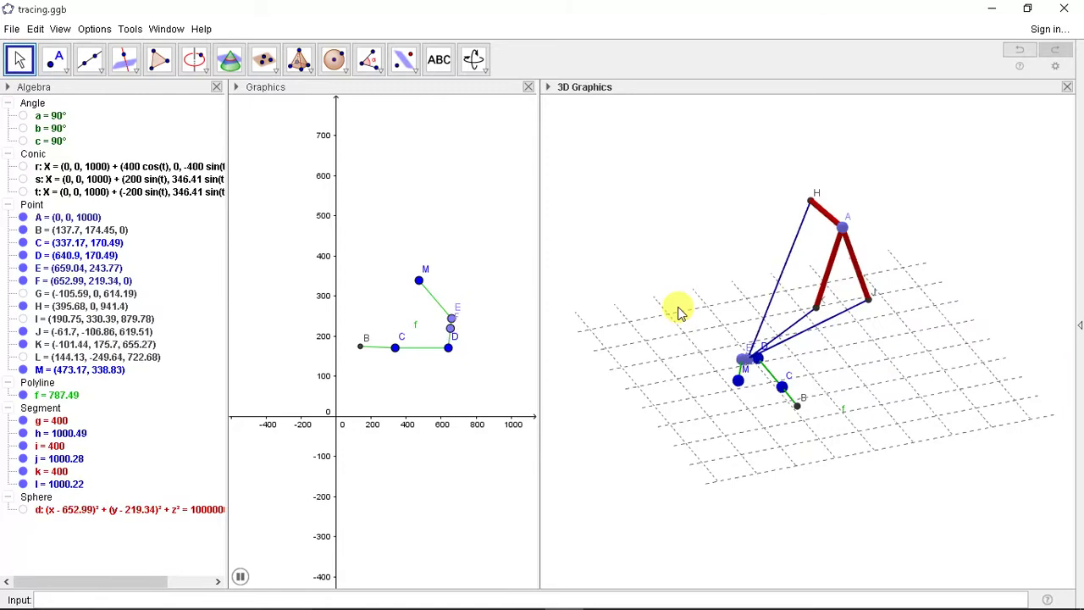